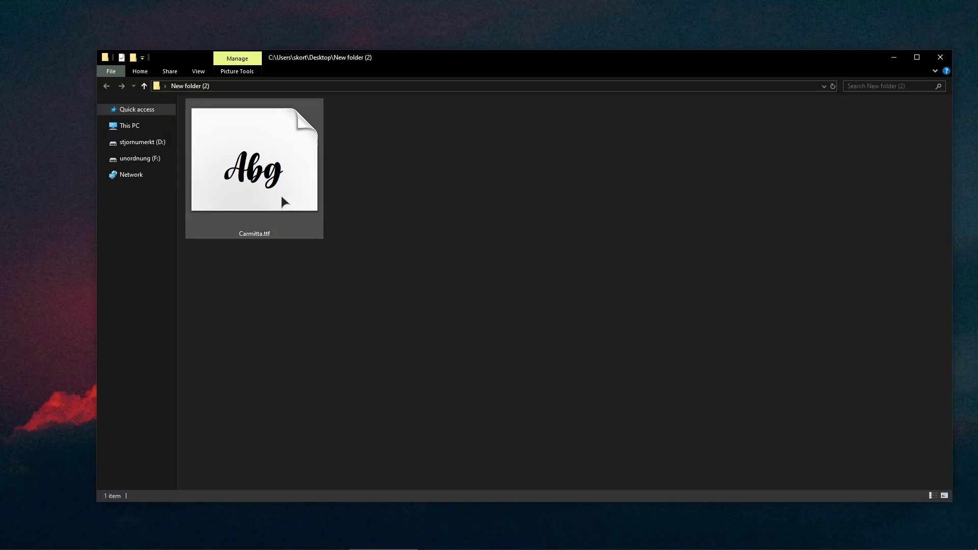
Install Carmitta.ttf from the file's right-click menu
{"action": "left_click", "coordinate": [260, 170]}
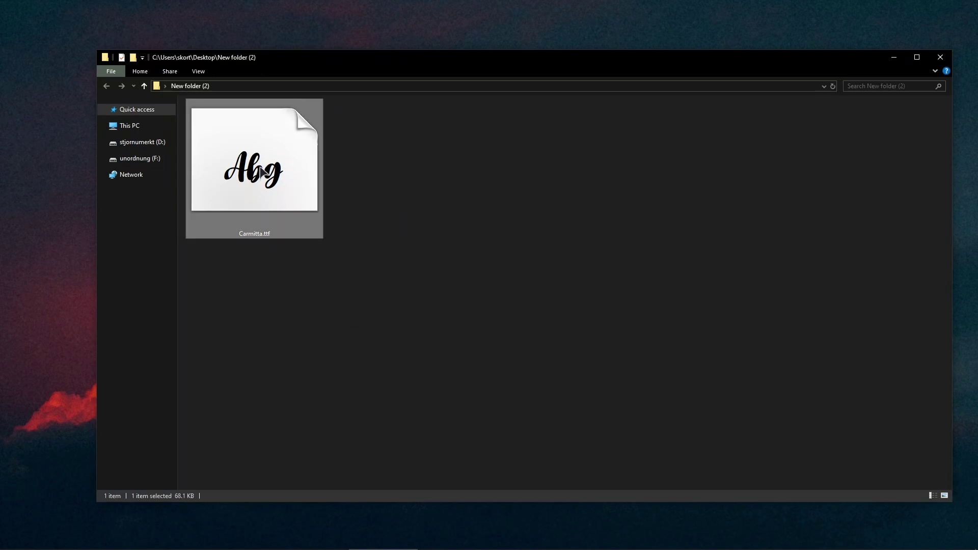
{"action": "right_click", "coordinate": [260, 170]}
{"action": "left_click", "coordinate": [293, 208]}
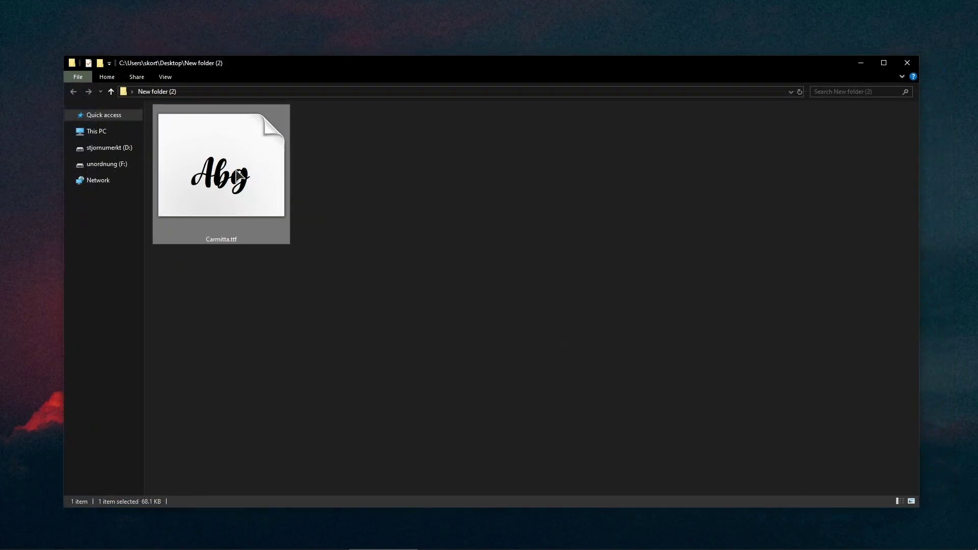
Install Carmitta again from its font preview, replacing the existing copy
{"action": "double_click", "coordinate": [239, 176]}
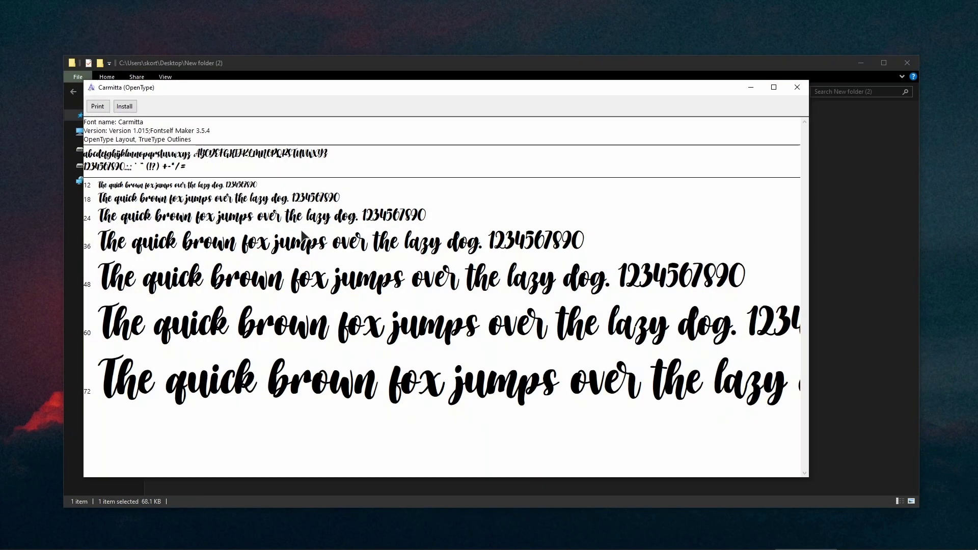
{"action": "left_click", "coordinate": [124, 107]}
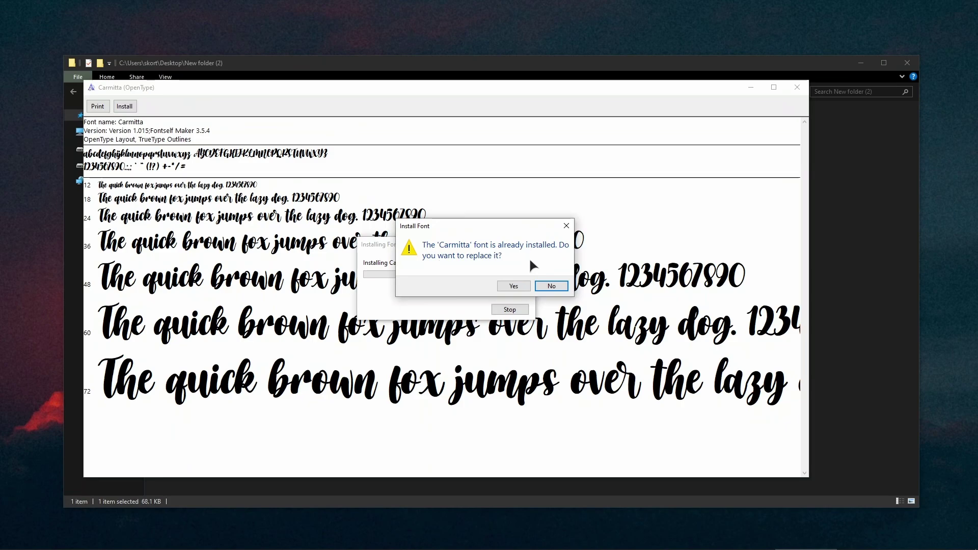
{"action": "left_click", "coordinate": [553, 287]}
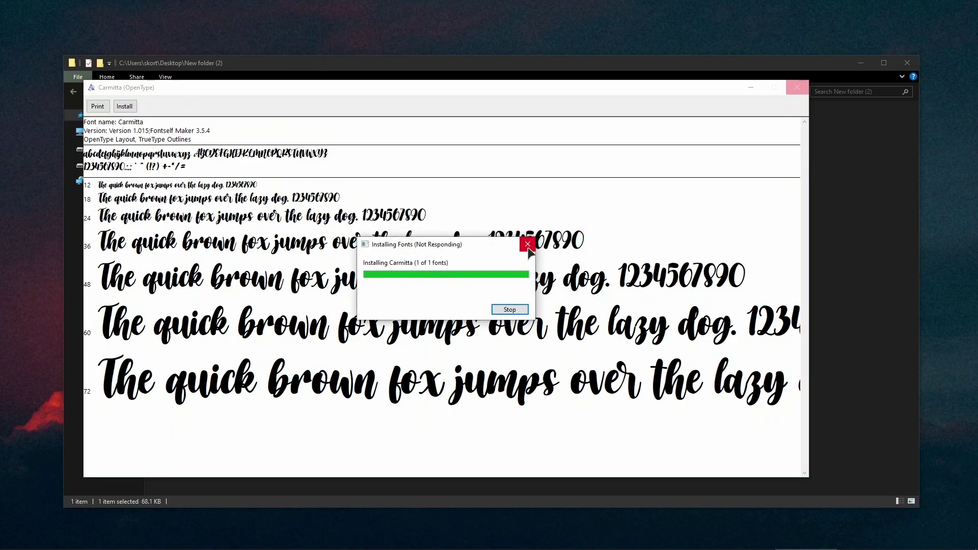
{"action": "left_click", "coordinate": [798, 88]}
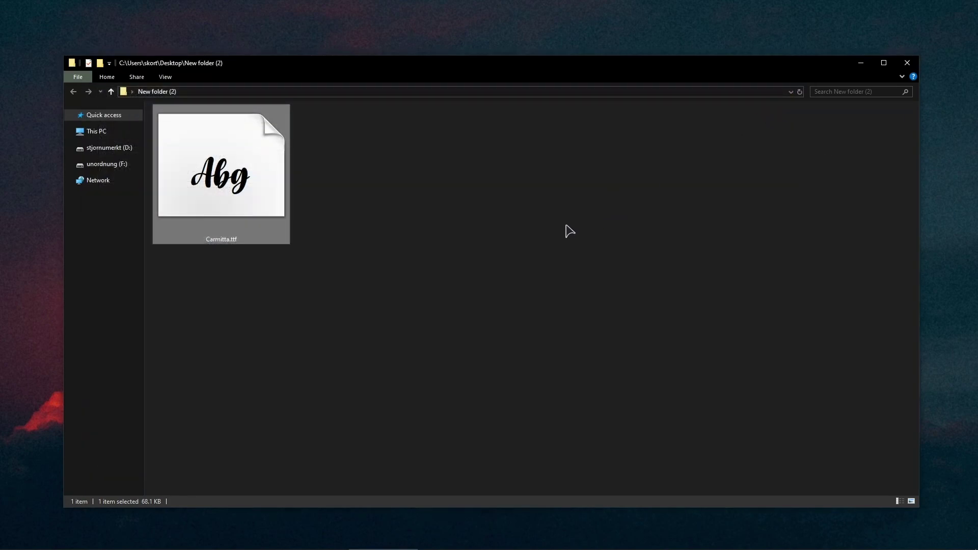